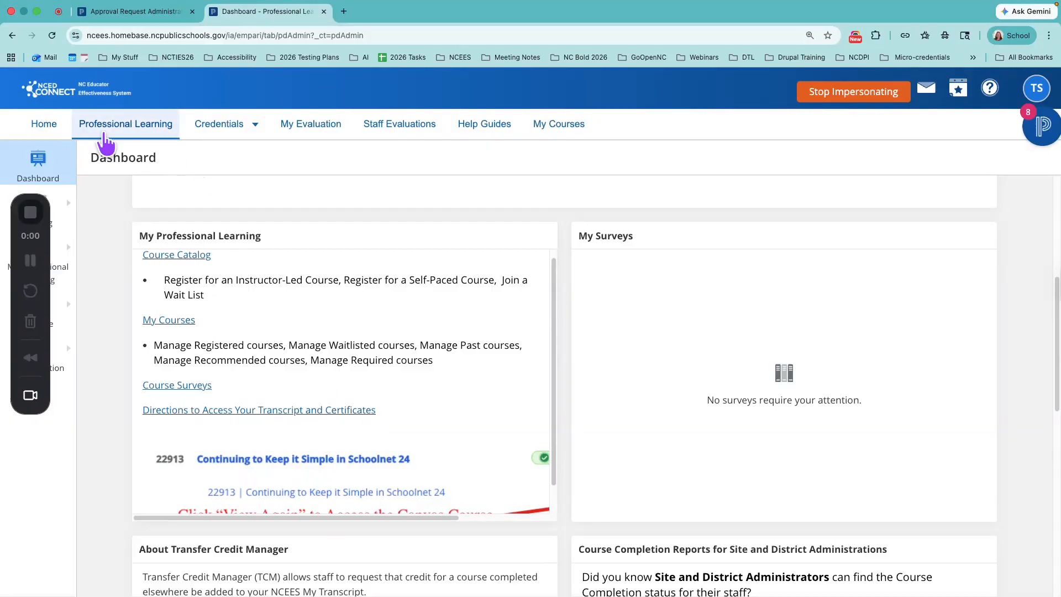
# Step: Open the Approval Request Administration page from the Professional Learning configuration options and return to the already loaded copy with site and status filters
pyautogui.moveTo(16, 396); pyautogui.dragTo(1029, 411)
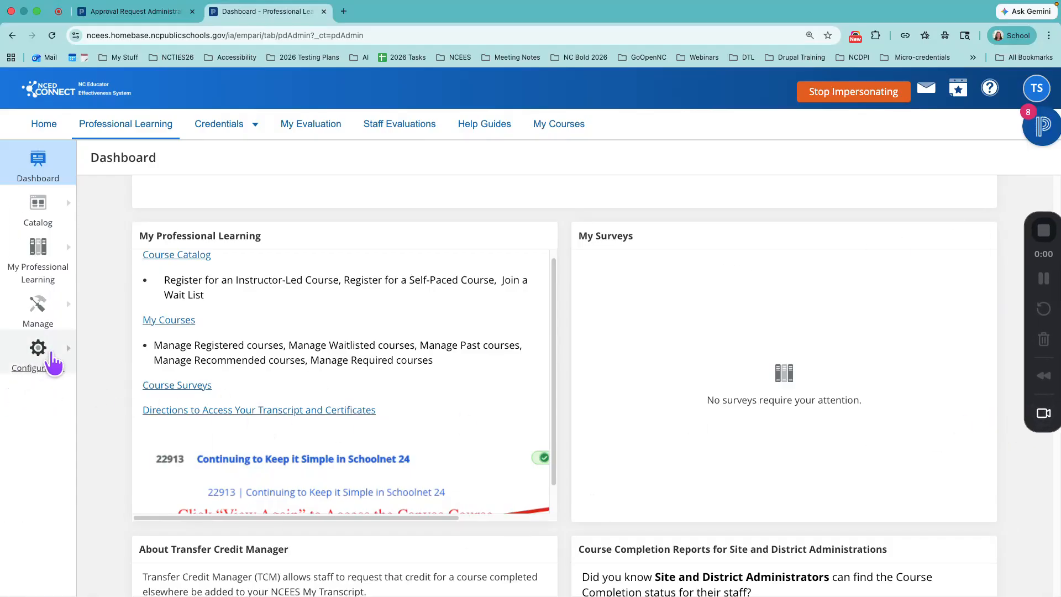
pyautogui.moveTo(35, 351)
pyautogui.click(147, 406)
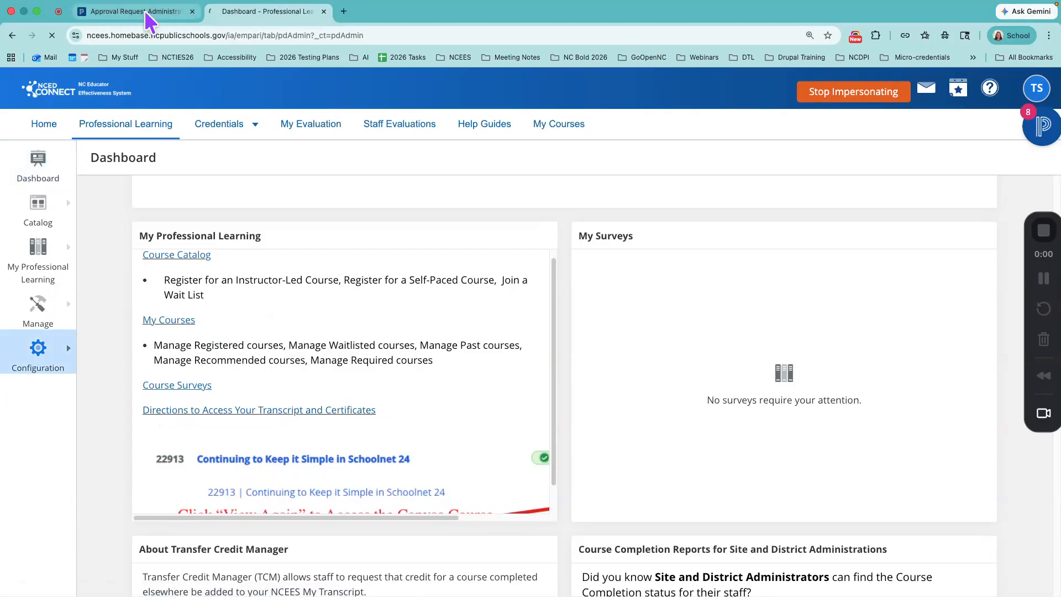
pyautogui.click(147, 12)
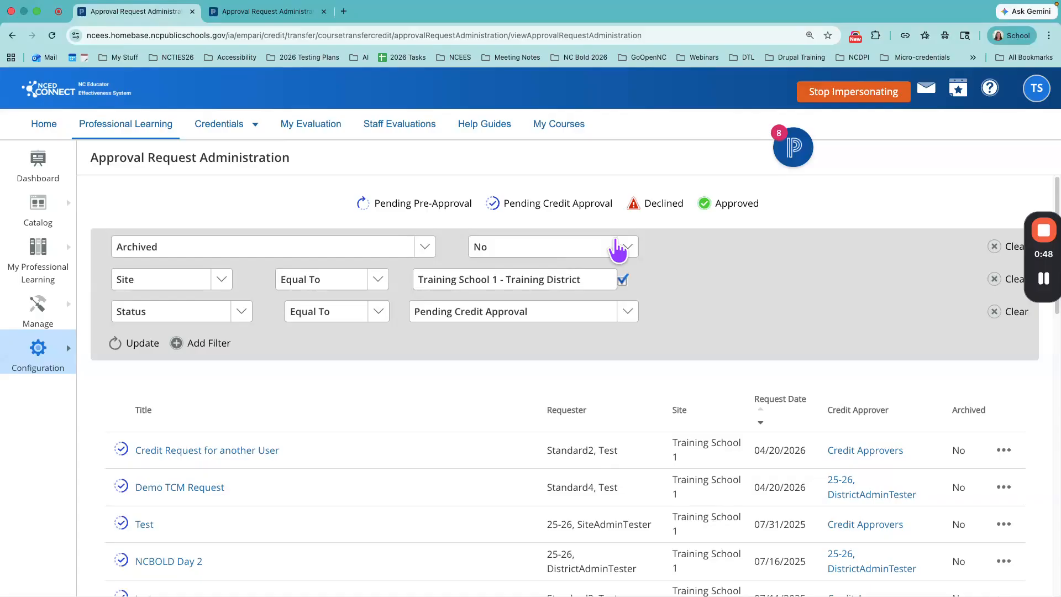
# Step: Open the pending request titled "Credit Request for another User" from the approval request list
pyautogui.click(1004, 450)
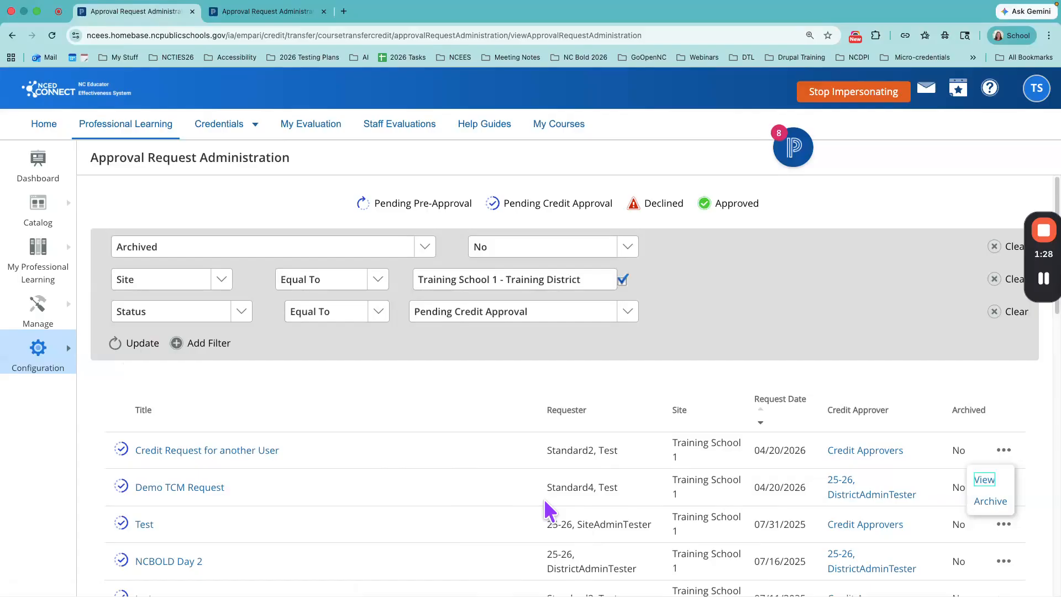
pyautogui.click(182, 451)
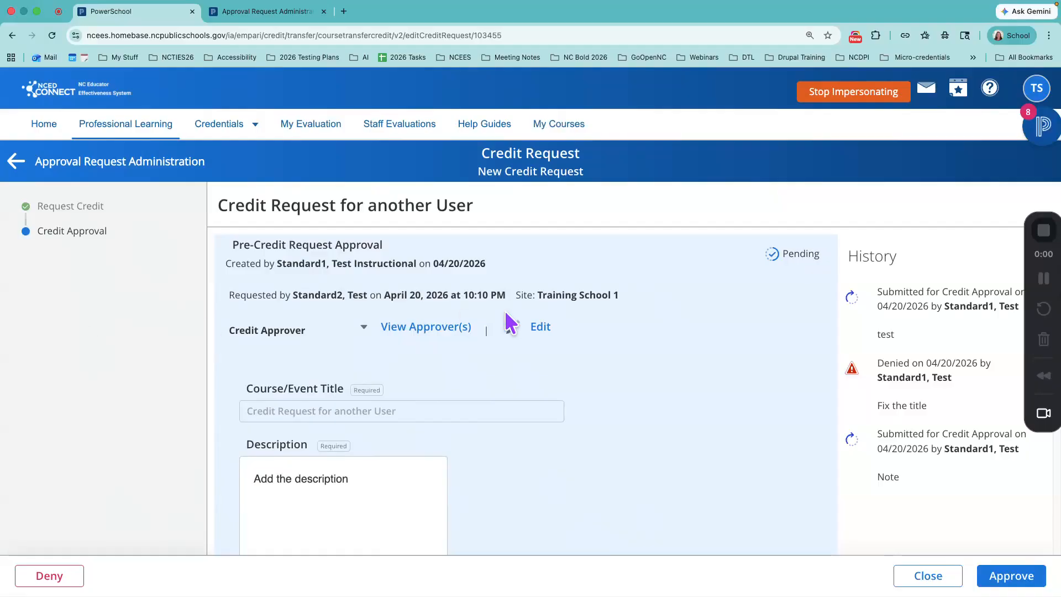
# Step: Edit the request's credit approvers, filter the users by the name "standard1", assign the matching user and reload the request
pyautogui.moveTo(229, 330); pyautogui.dragTo(300, 330)
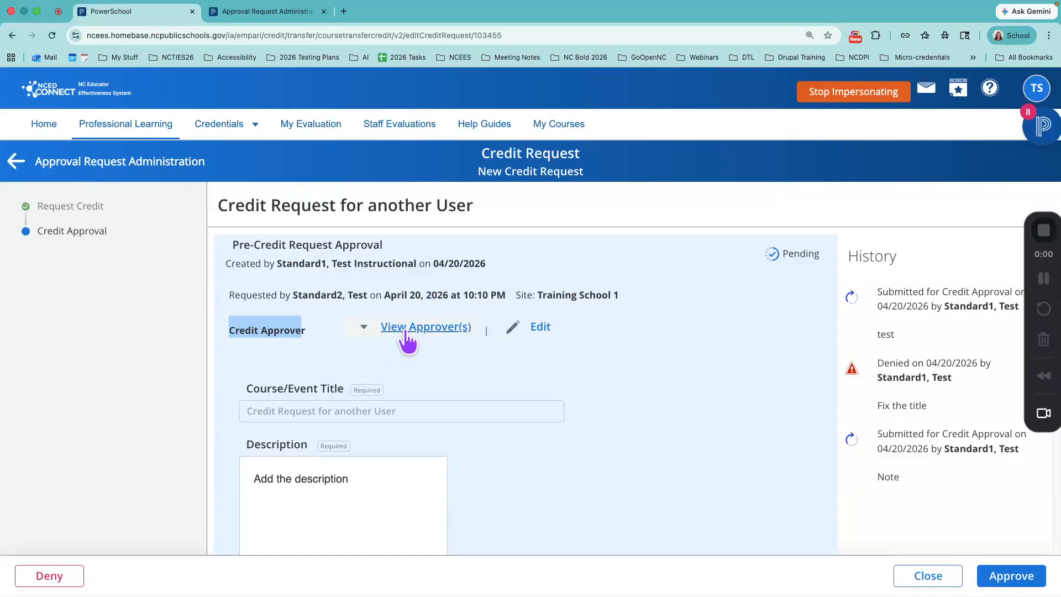
pyautogui.click(541, 328)
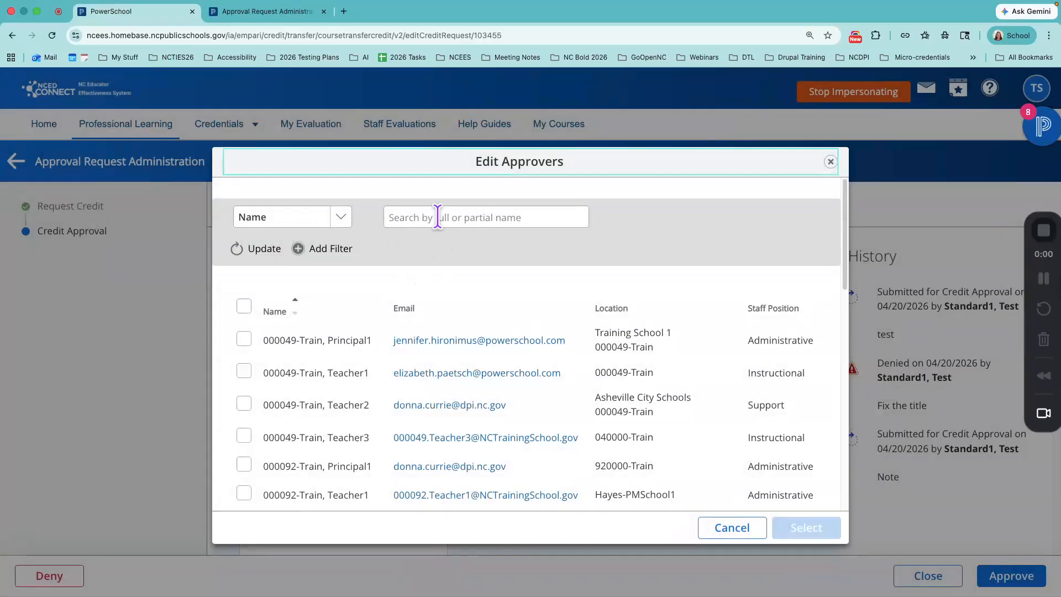
pyautogui.click(437, 216)
pyautogui.write('standard1')
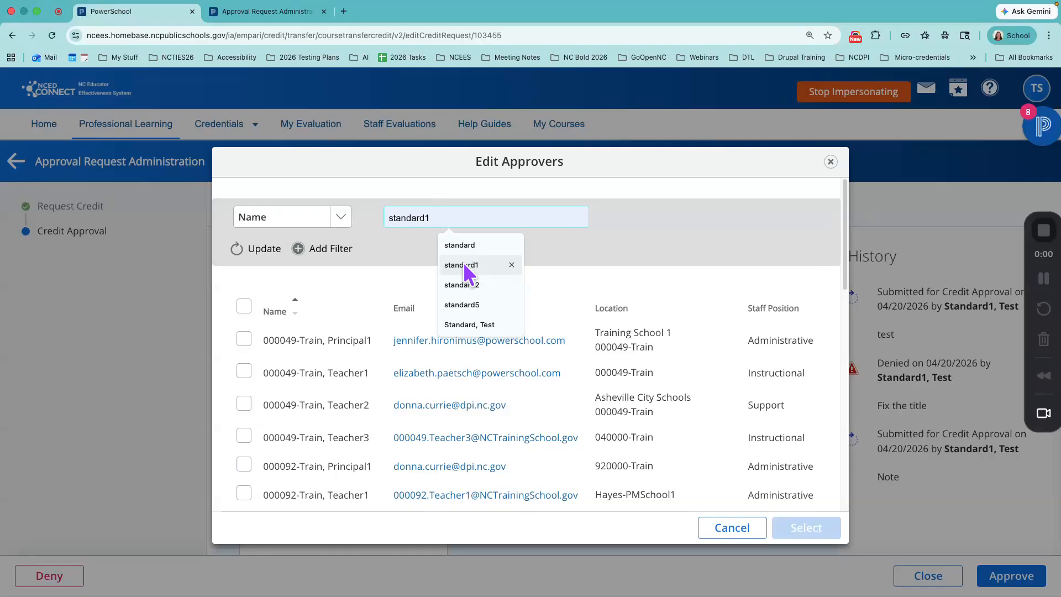
pyautogui.click(465, 265)
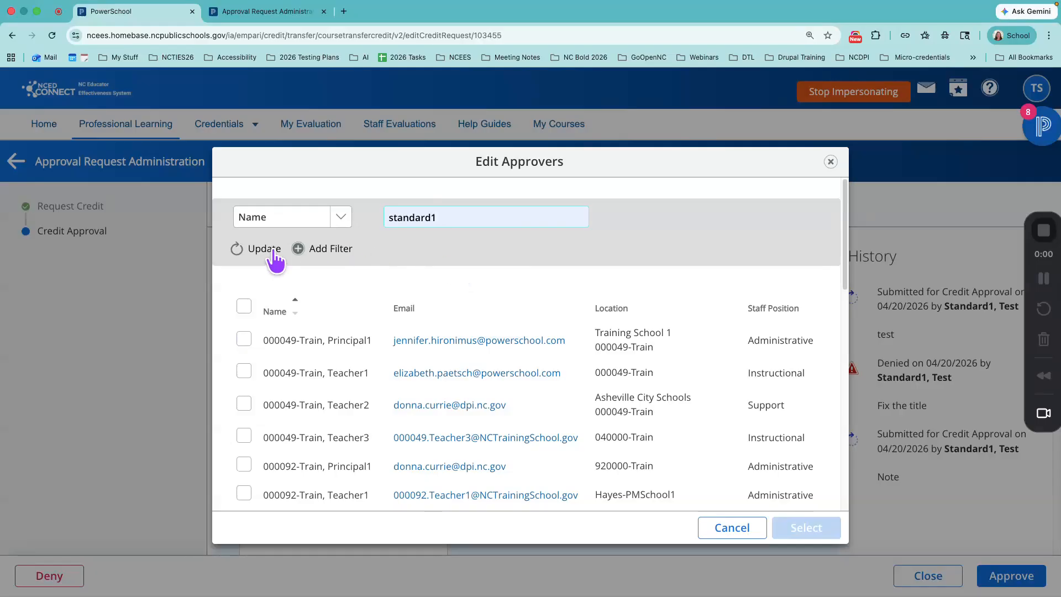
pyautogui.click(252, 248)
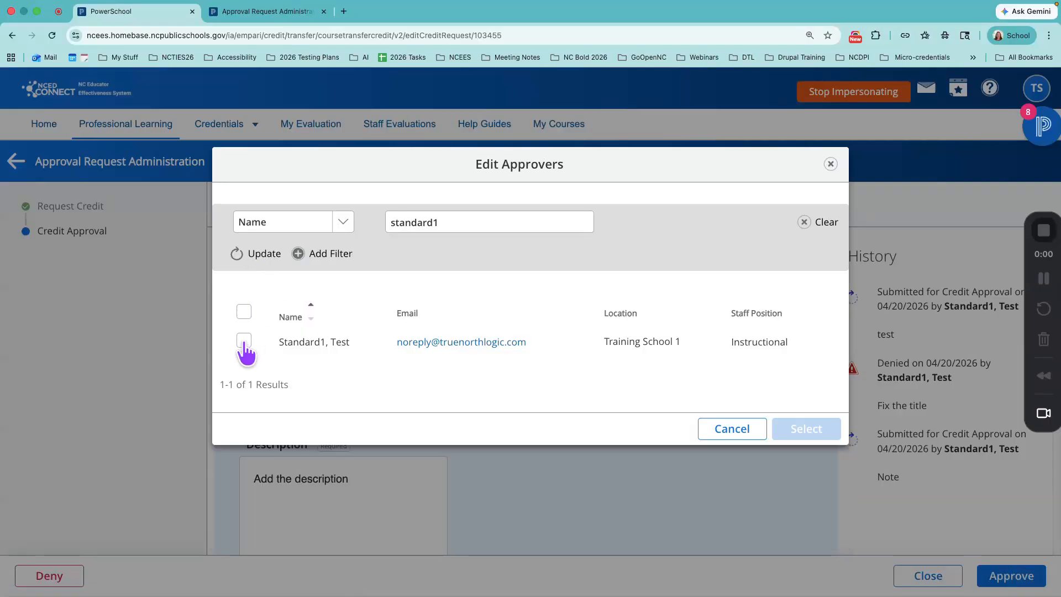
pyautogui.click(244, 341)
pyautogui.click(813, 429)
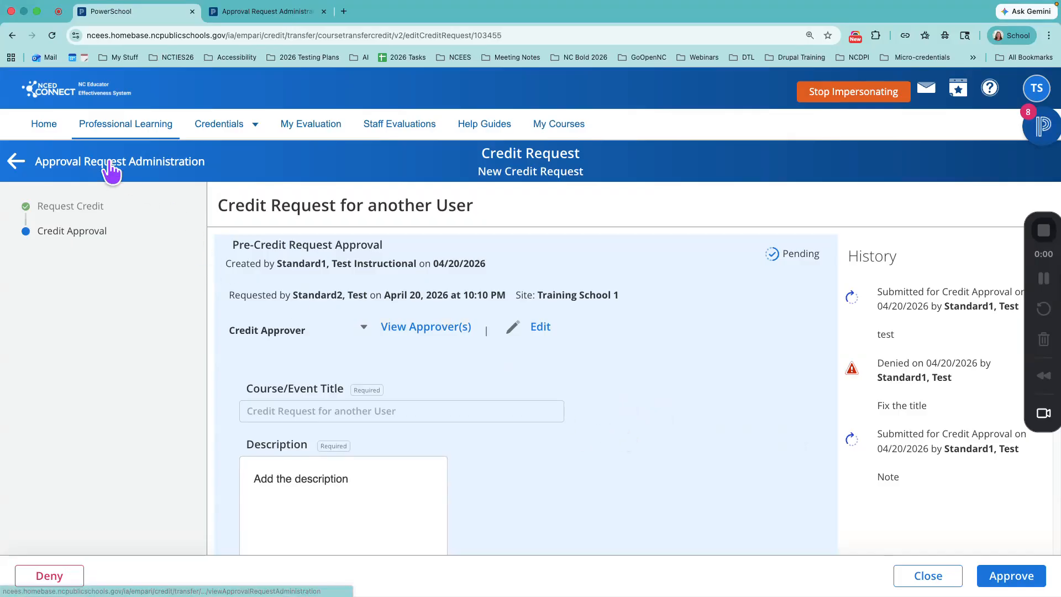
pyautogui.click(52, 36)
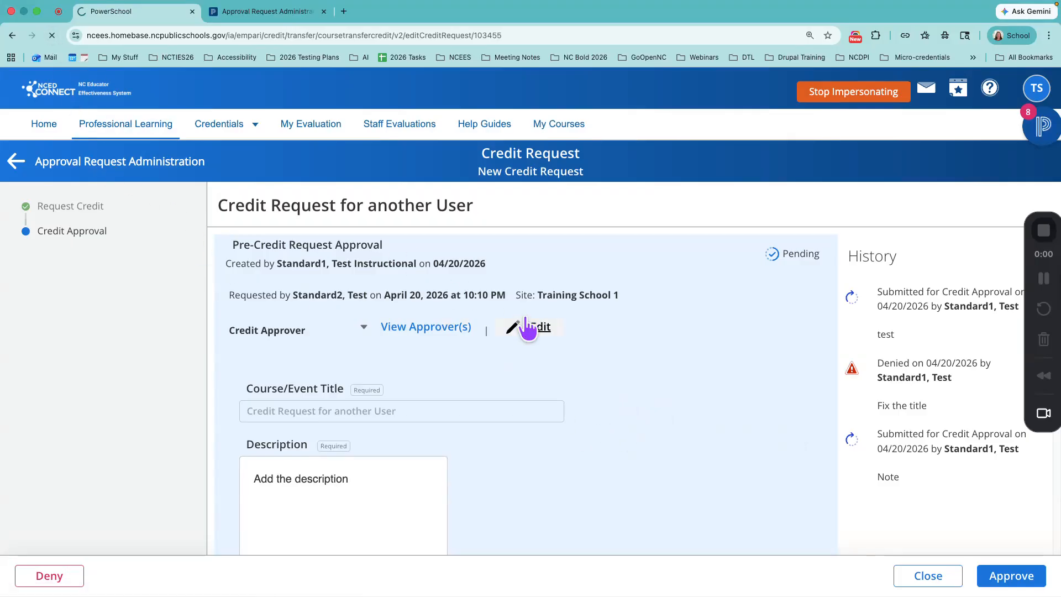
# Step: Examine the submitted request's title, description, dates, hours, CEU values, completion evidence and Credit Approval section
pyautogui.scroll(-2, 618, 397)
pyautogui.scroll(-10, 618, 396)
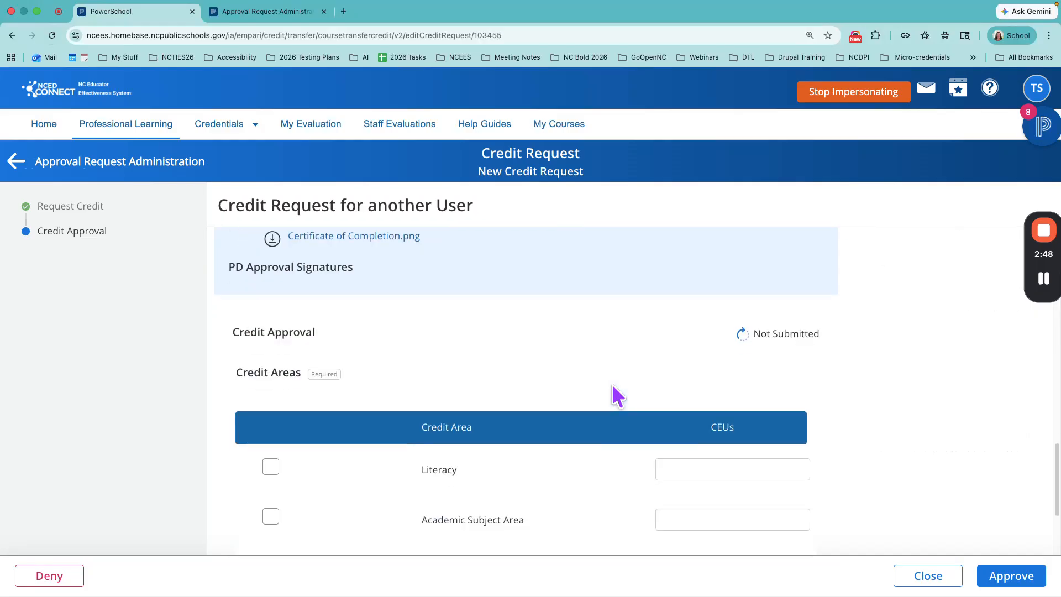
pyautogui.scroll(3, 394, 298)
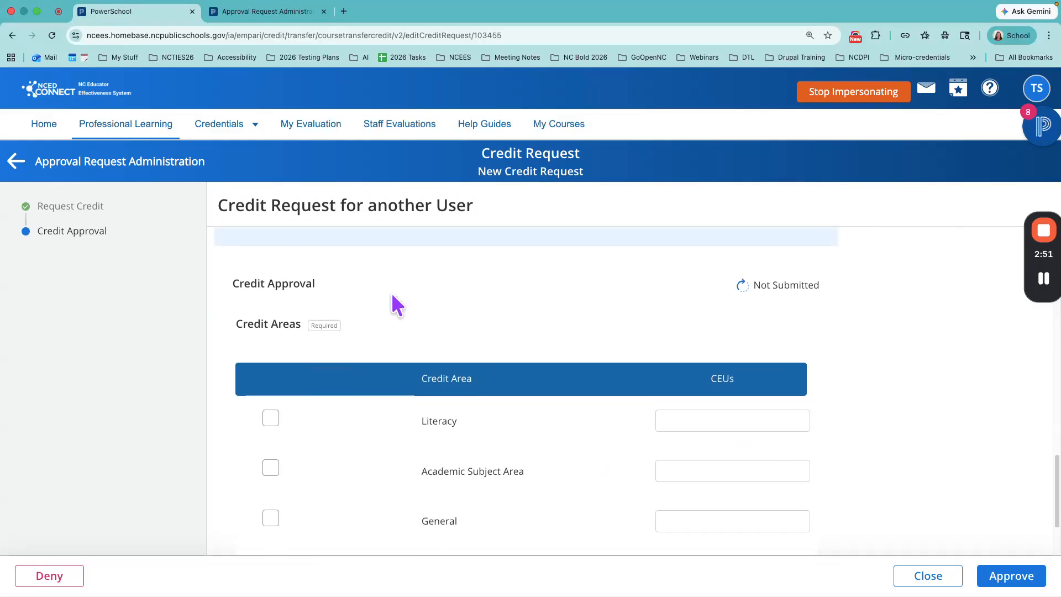
pyautogui.scroll(3, 309, 332)
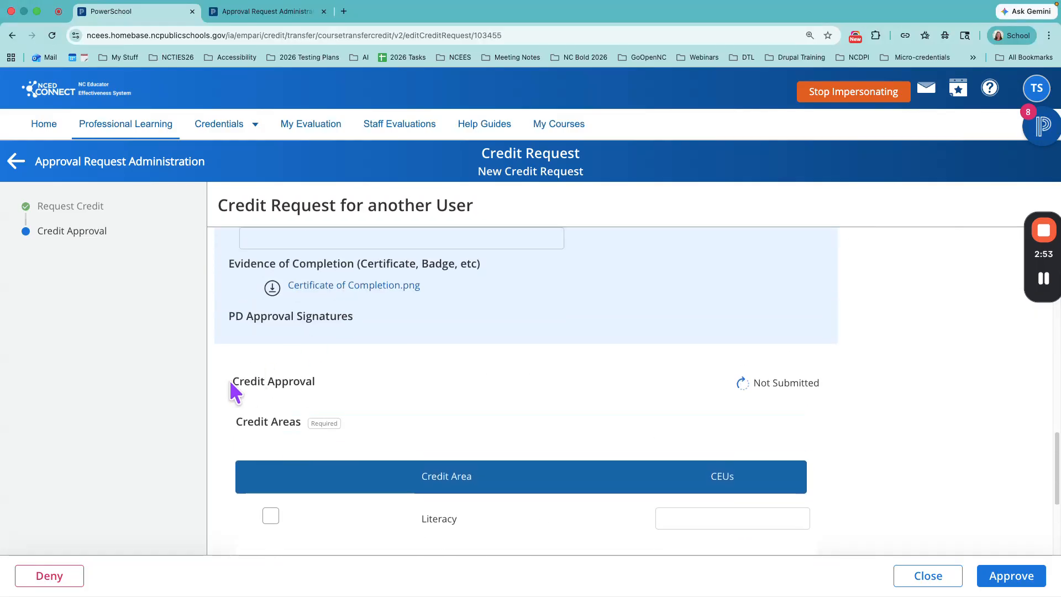
pyautogui.moveTo(228, 379); pyautogui.dragTo(356, 390)
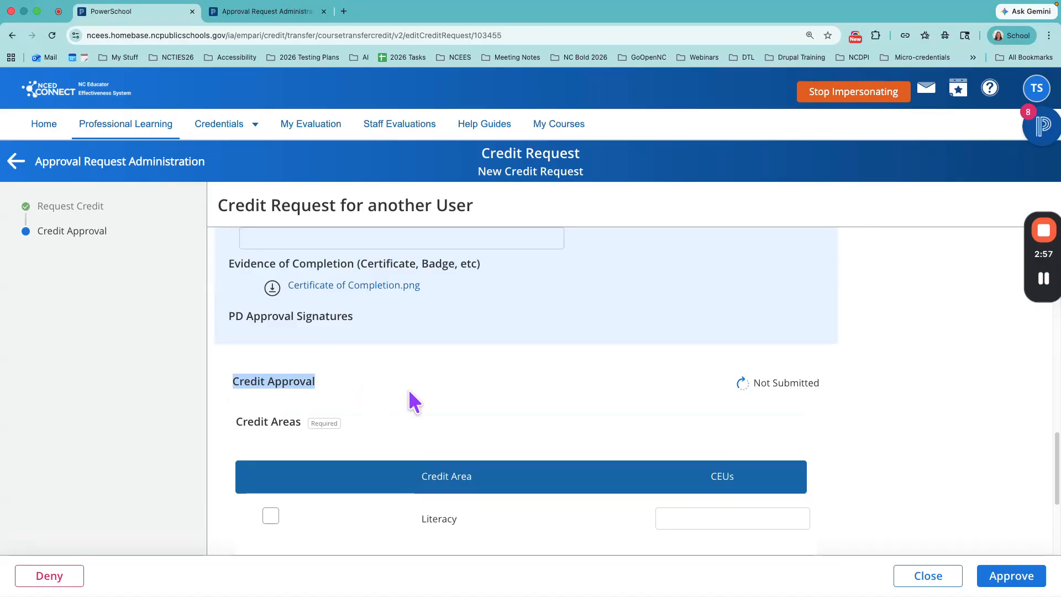
pyautogui.scroll(10, 414, 399)
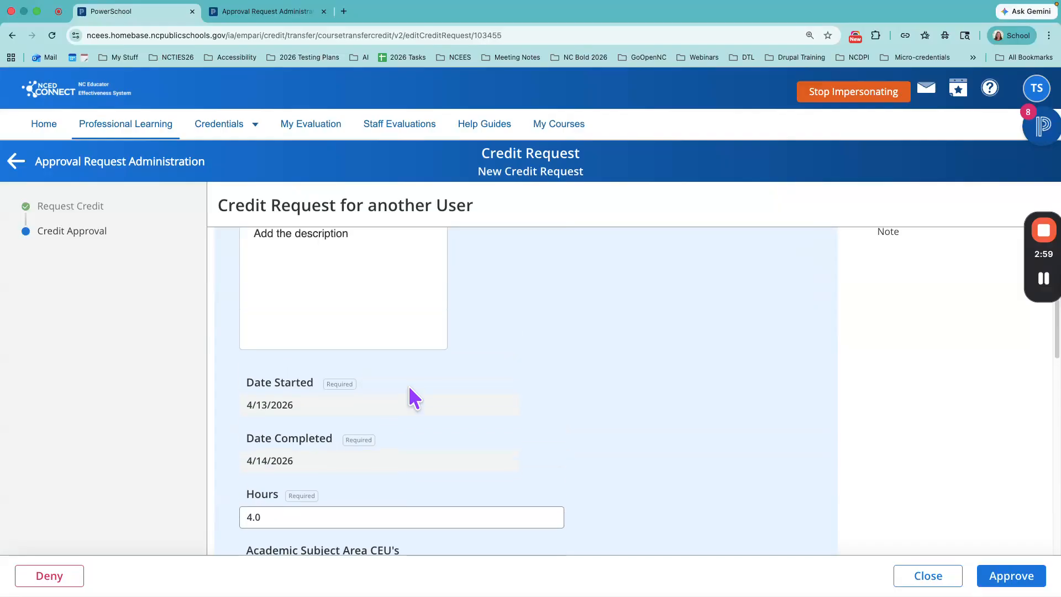
pyautogui.scroll(5, 409, 387)
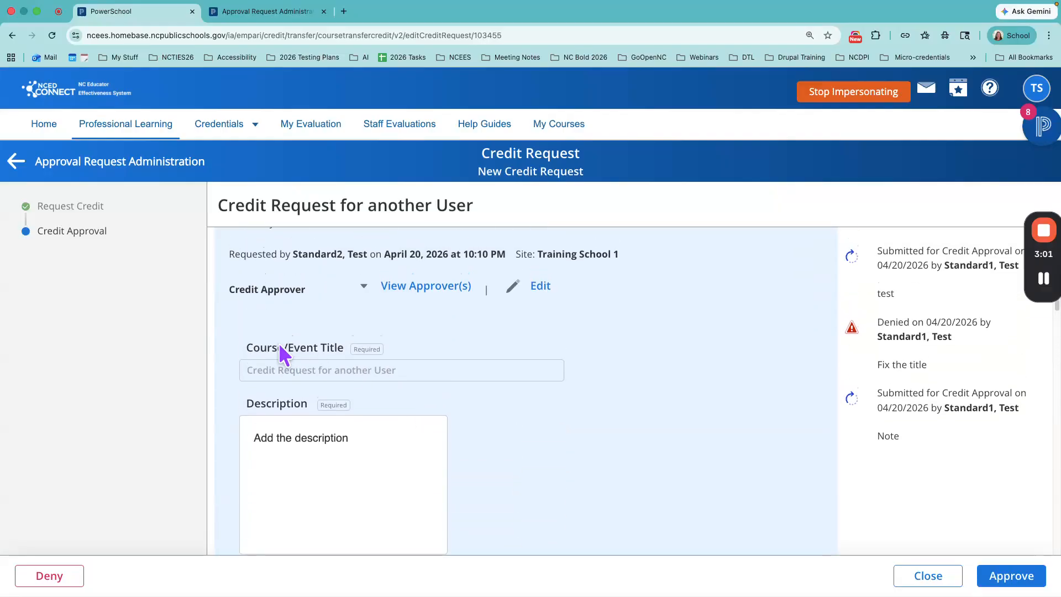
pyautogui.scroll(-3, 294, 356)
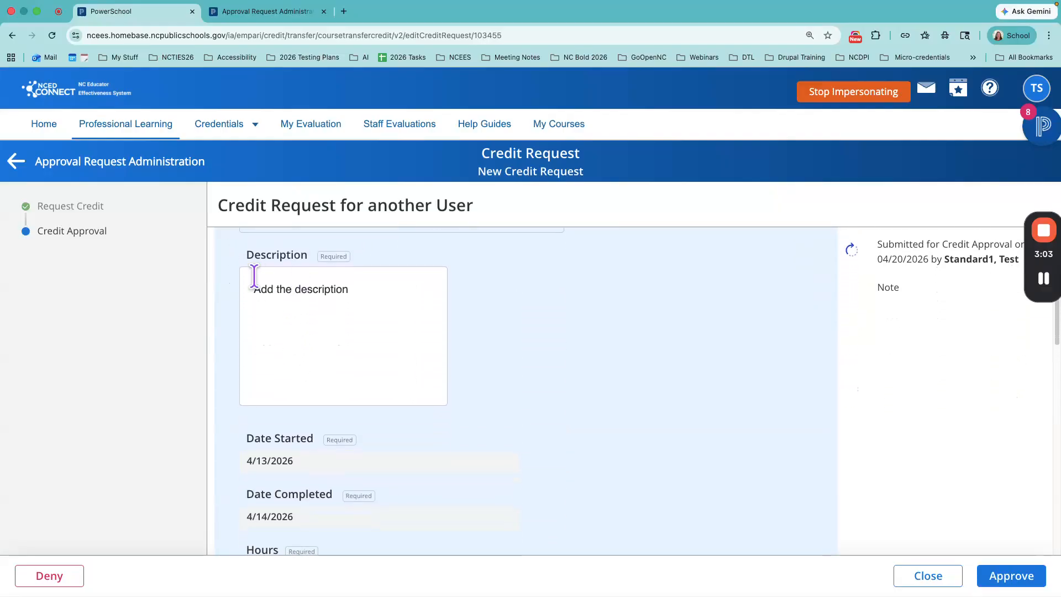
pyautogui.scroll(-3, 287, 357)
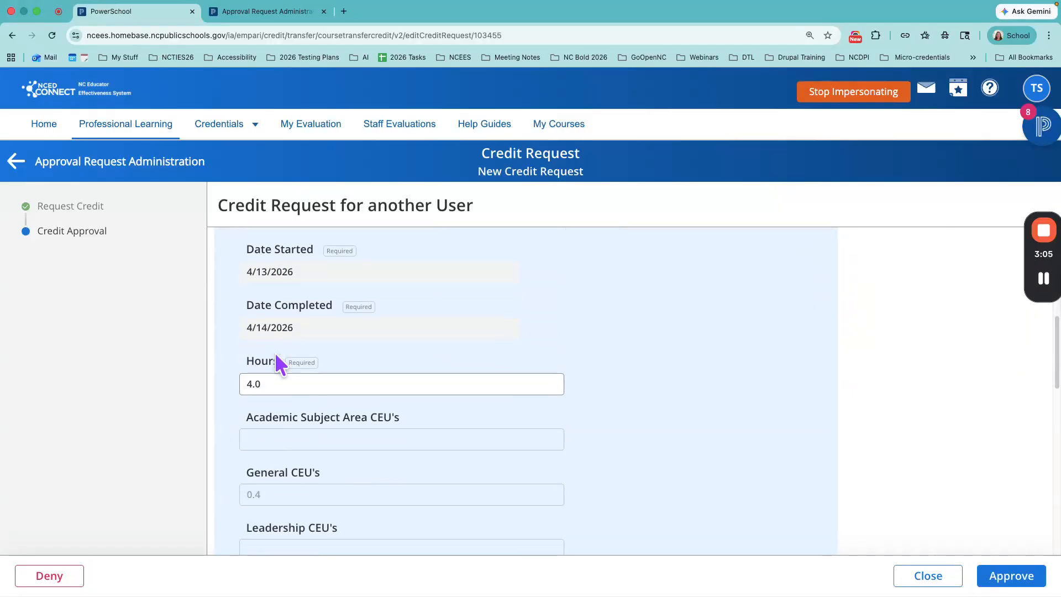
pyautogui.scroll(-1, 263, 367)
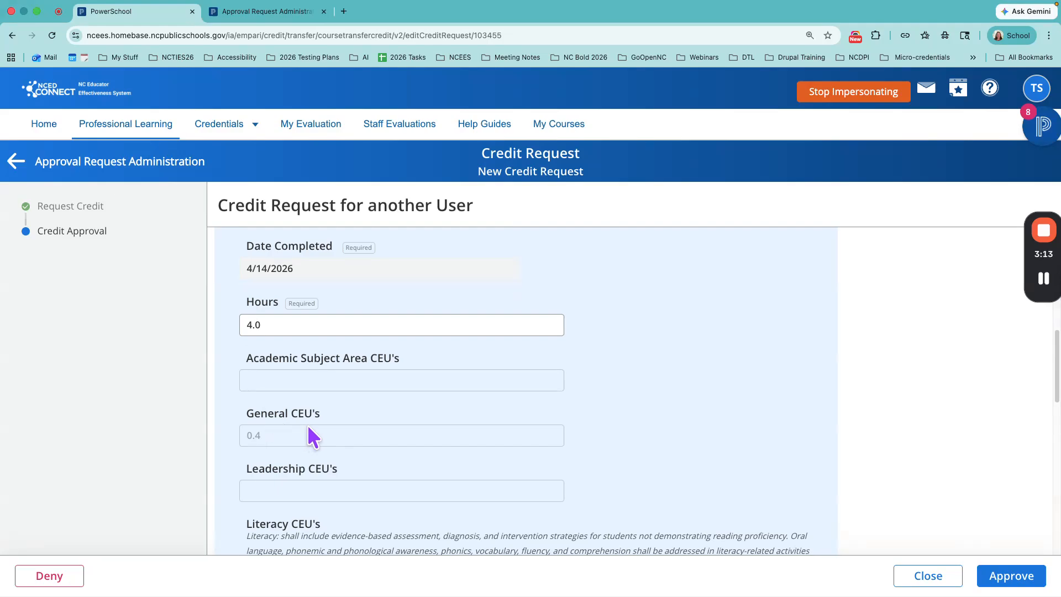
pyautogui.scroll(-2, 309, 428)
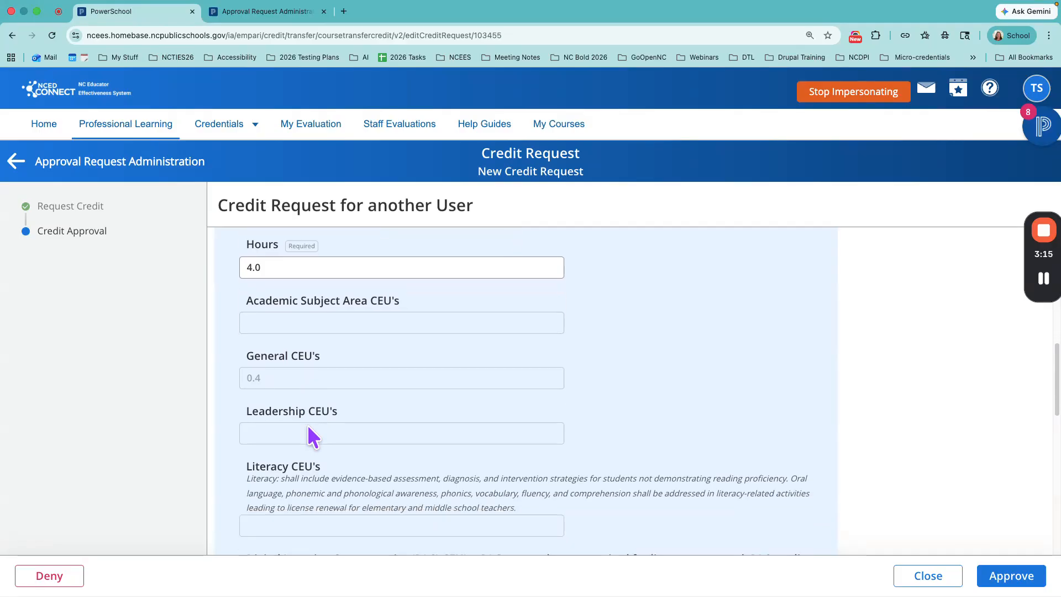
pyautogui.scroll(-3, 308, 424)
pyautogui.scroll(6, 308, 425)
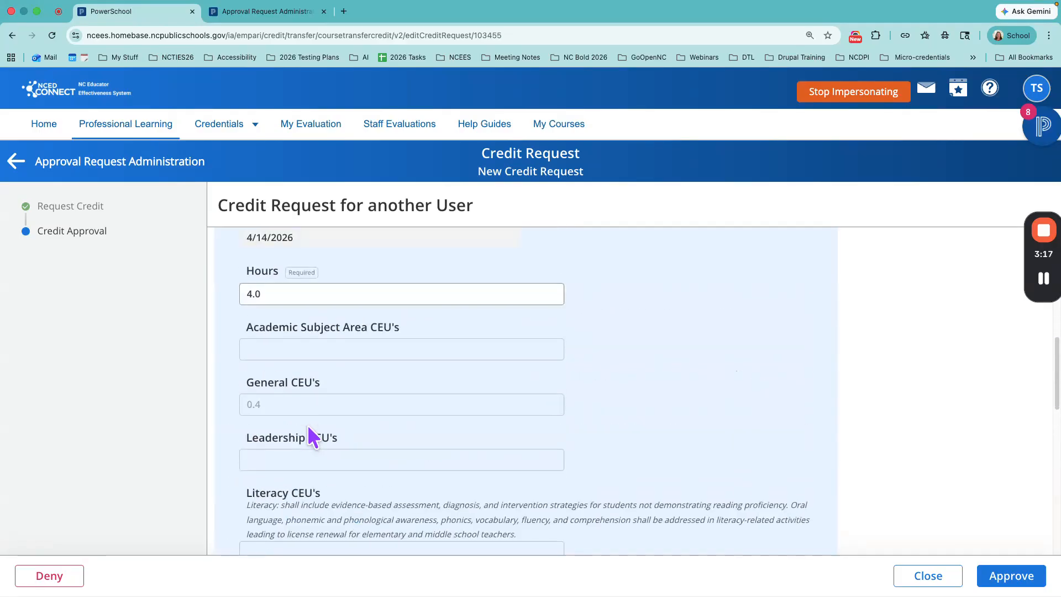
pyautogui.scroll(-1, 309, 428)
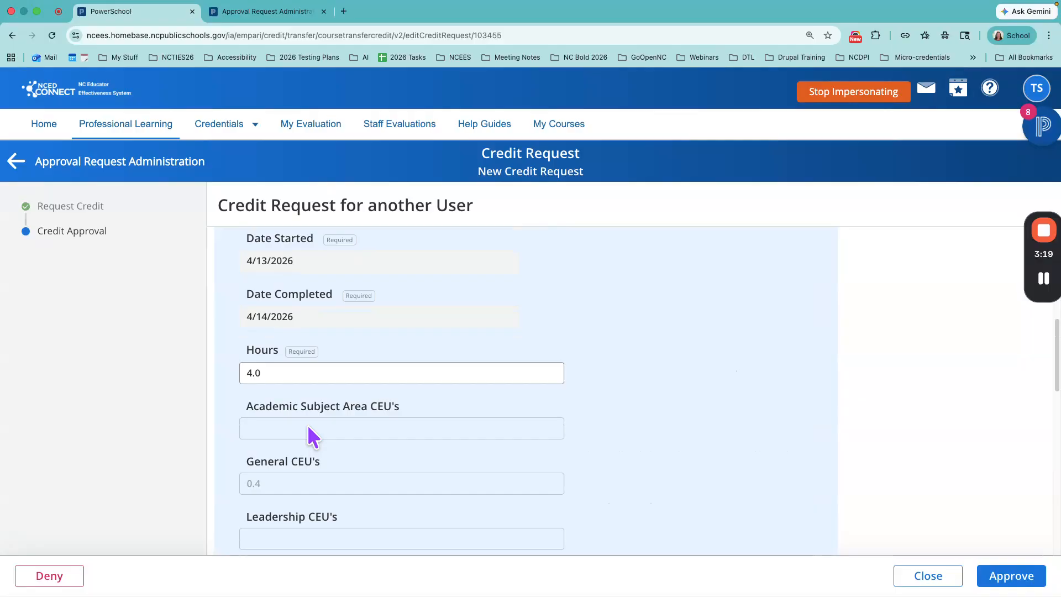
pyautogui.scroll(-7, 308, 428)
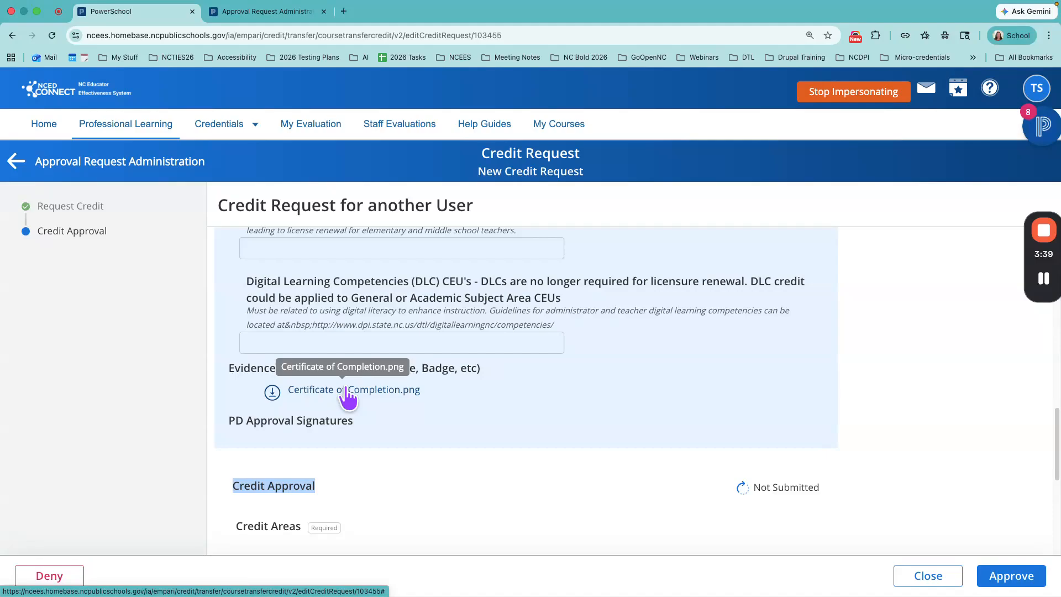
# Step: Select the General credit area in the Credit Approval section and set its CEUs to 0.4
pyautogui.scroll(-5, 395, 435)
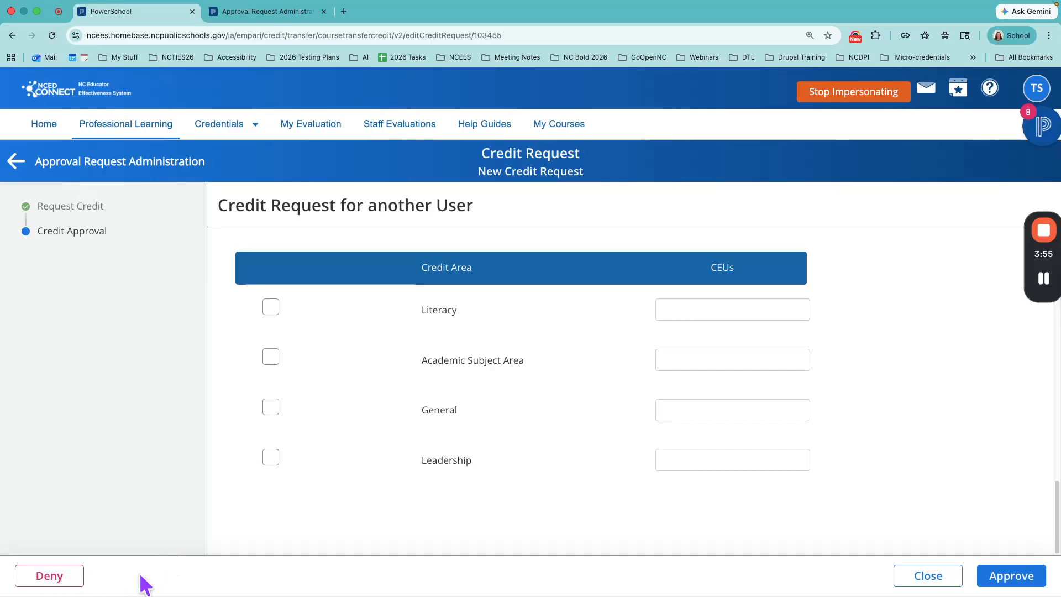
pyautogui.click(271, 412)
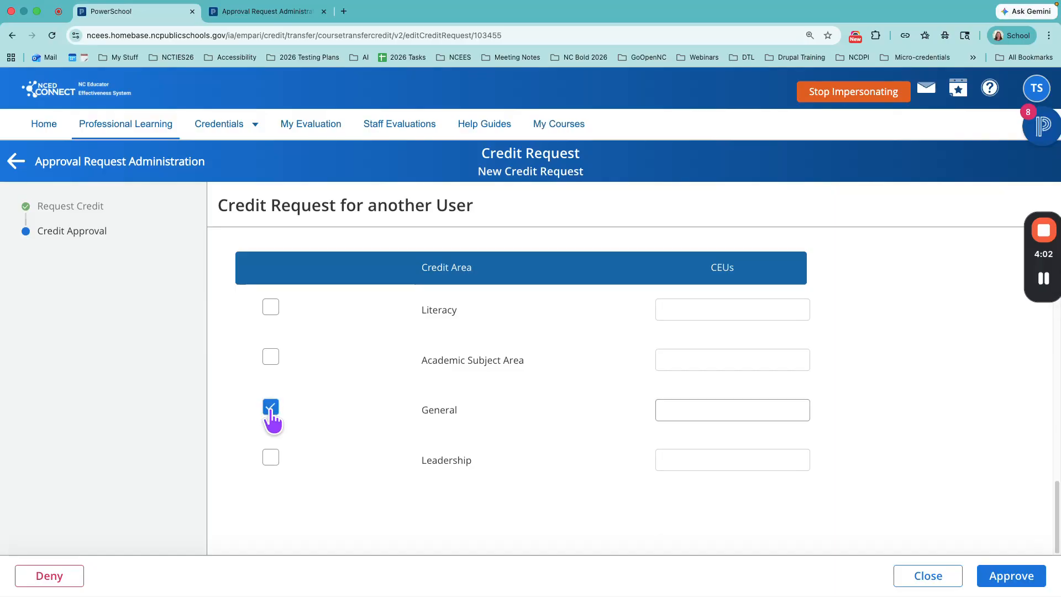
pyautogui.click(720, 406)
pyautogui.write('0.4')
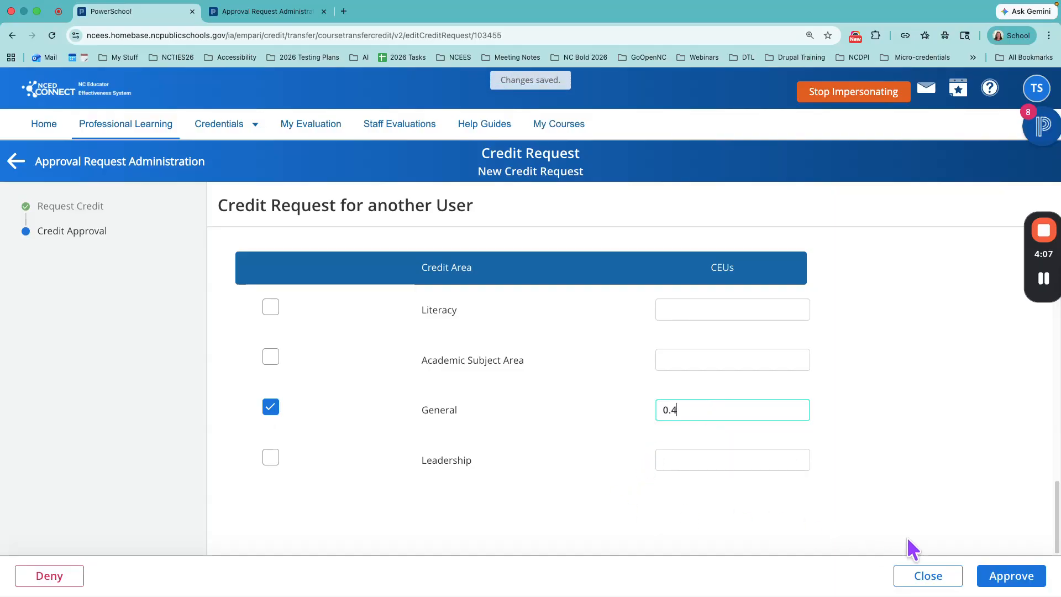
# Step: Approve the credit request with the note "Approved 4.27.26 DC" and return to Approval Request Administration
pyautogui.click(1023, 577)
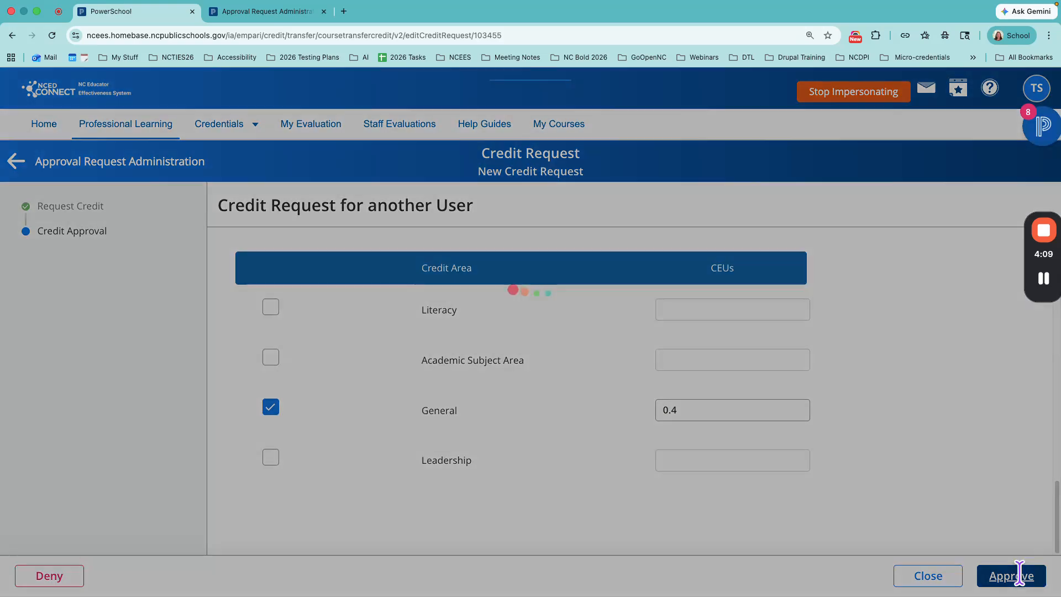
pyautogui.click(418, 285)
pyautogui.write('Approved 4.2')
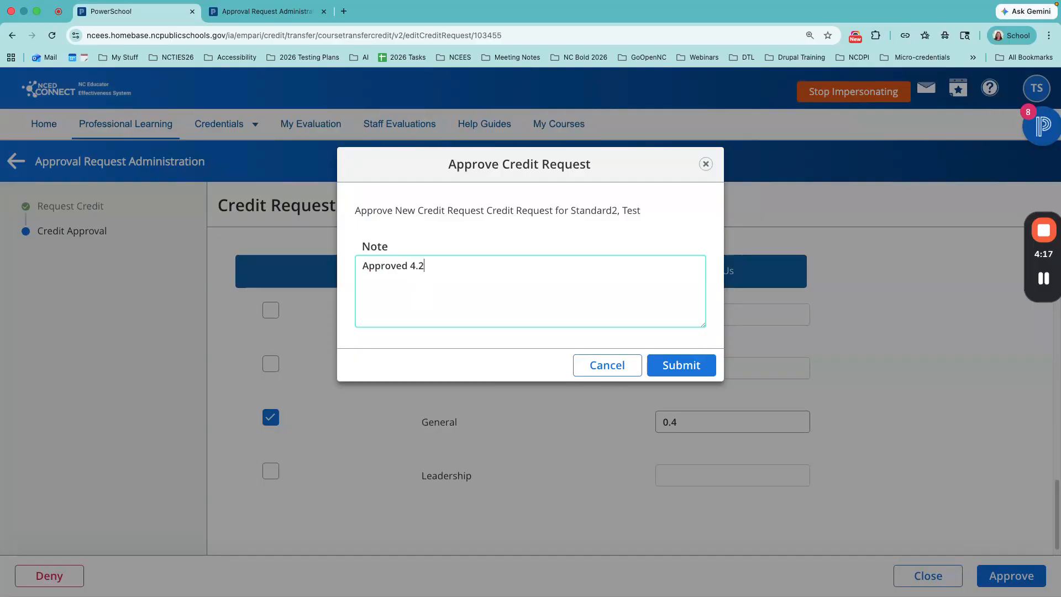
pyautogui.write('7.26 DC')
pyautogui.click(690, 366)
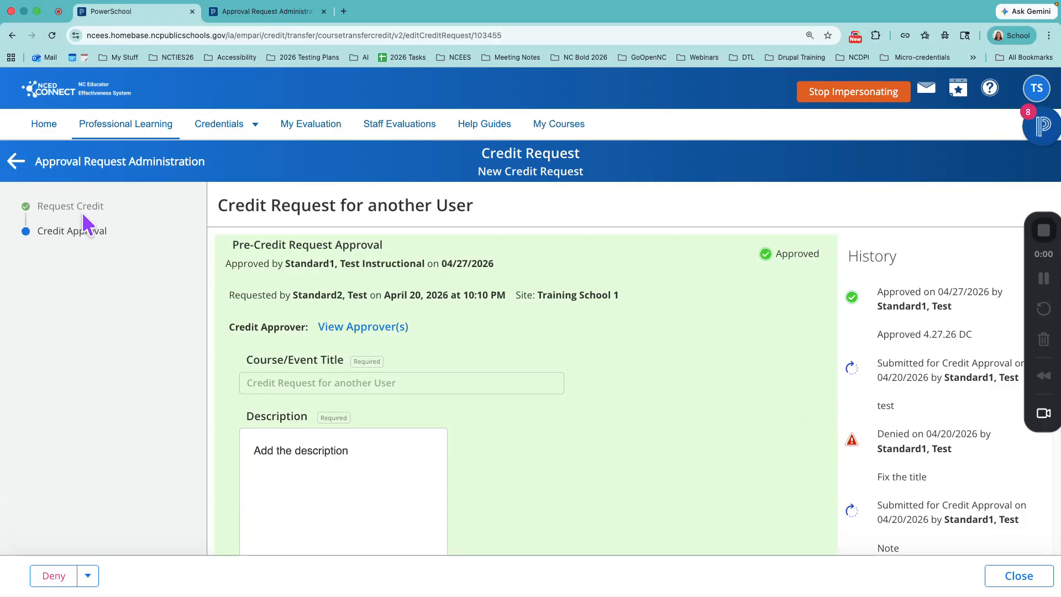
pyautogui.click(59, 173)
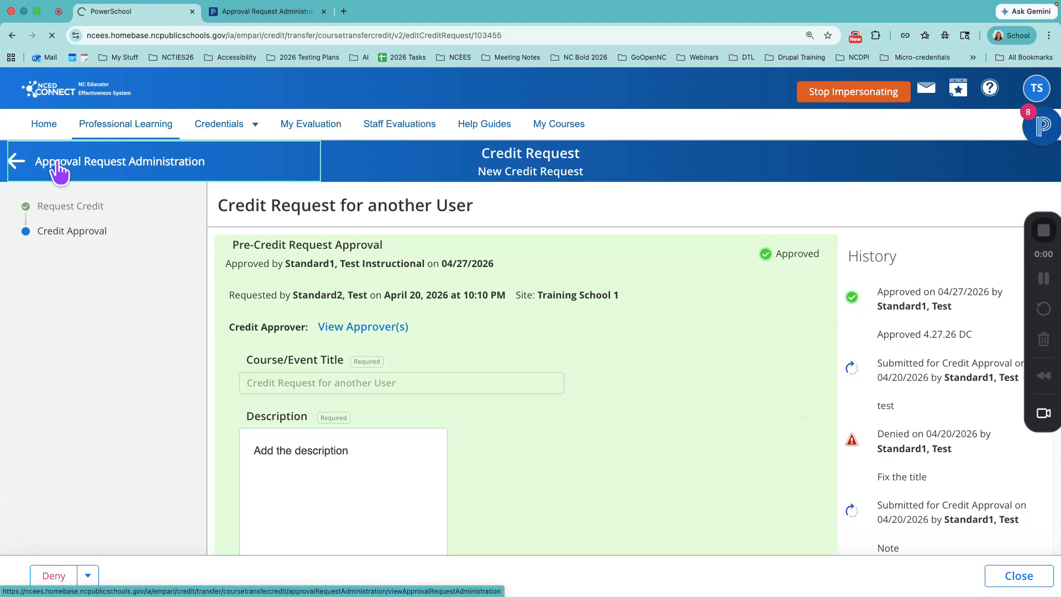